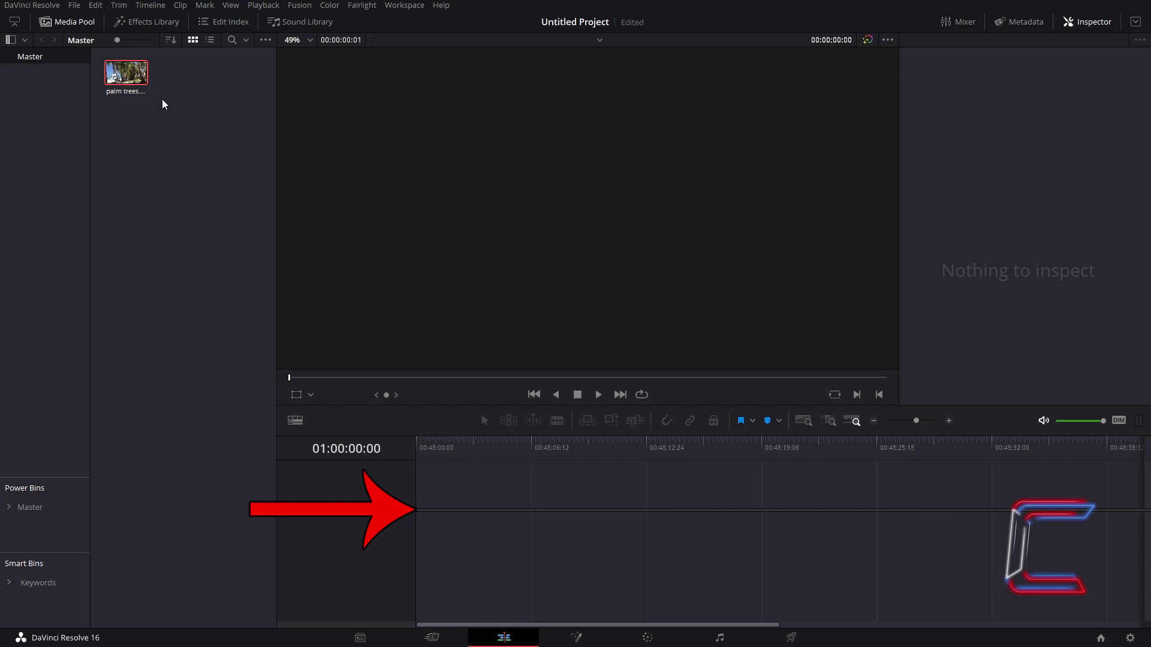
Step: Place the palm trees clip on a new Timeline 1 and zoom the timeline in on it
left_click_drag(145, 76, 422, 504)
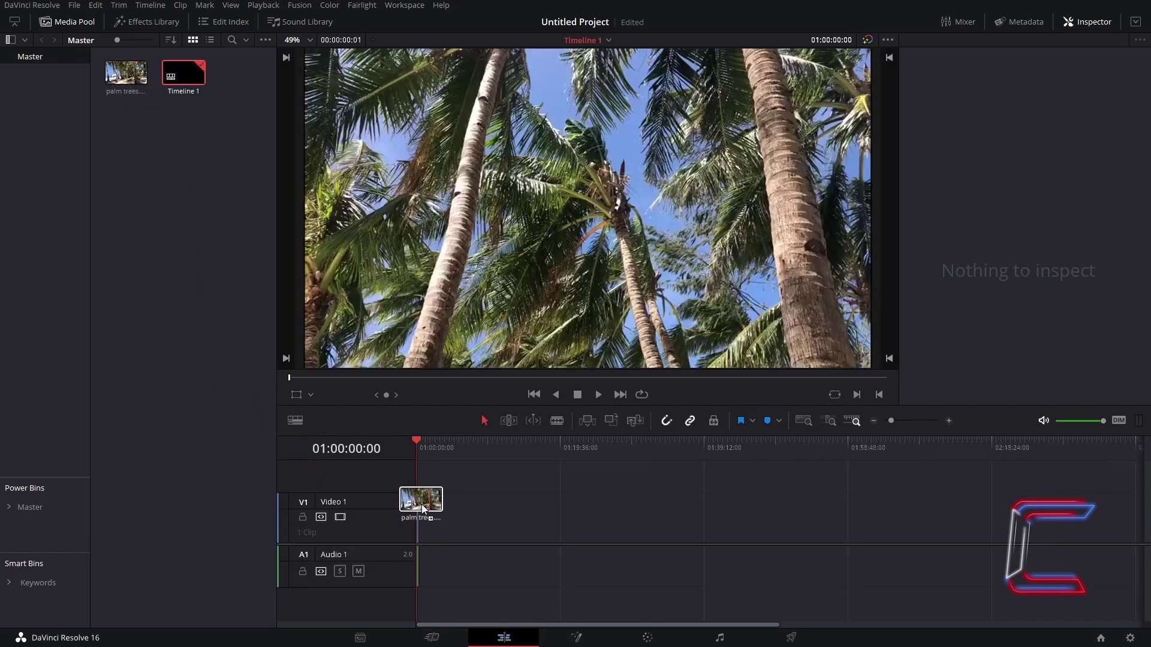
left_click(948, 422)
left_click(948, 421)
left_click(948, 422)
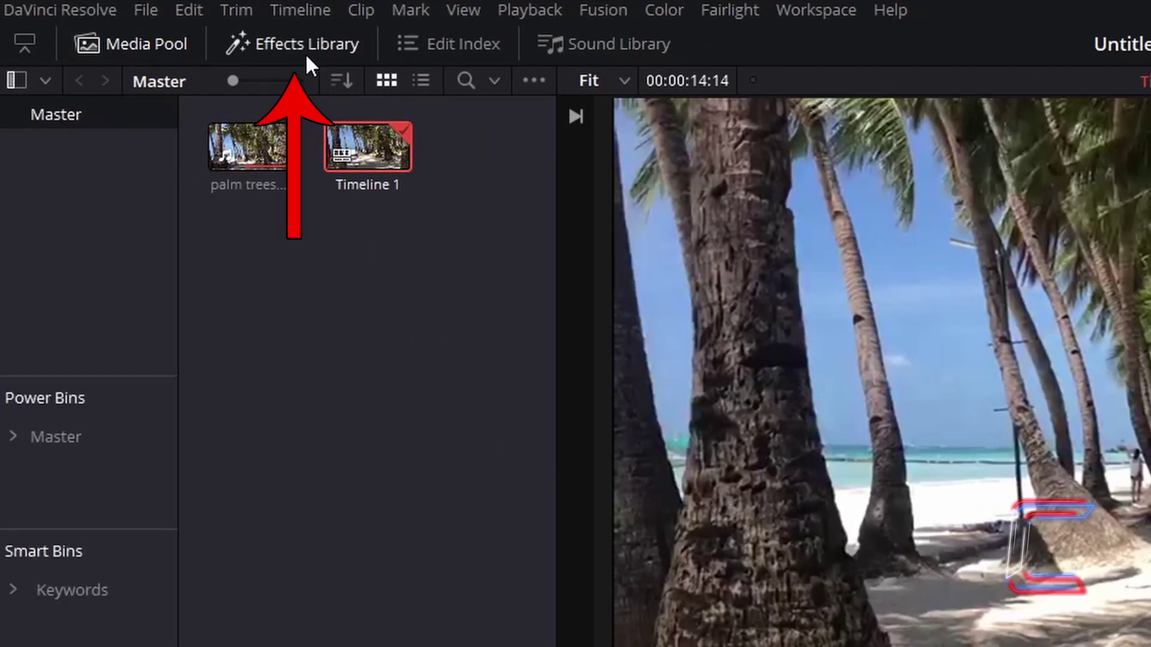
Step: Add a Text+ title from Toolbox > Titles onto Video 2 and stretch it to the clip's end
left_click(304, 53)
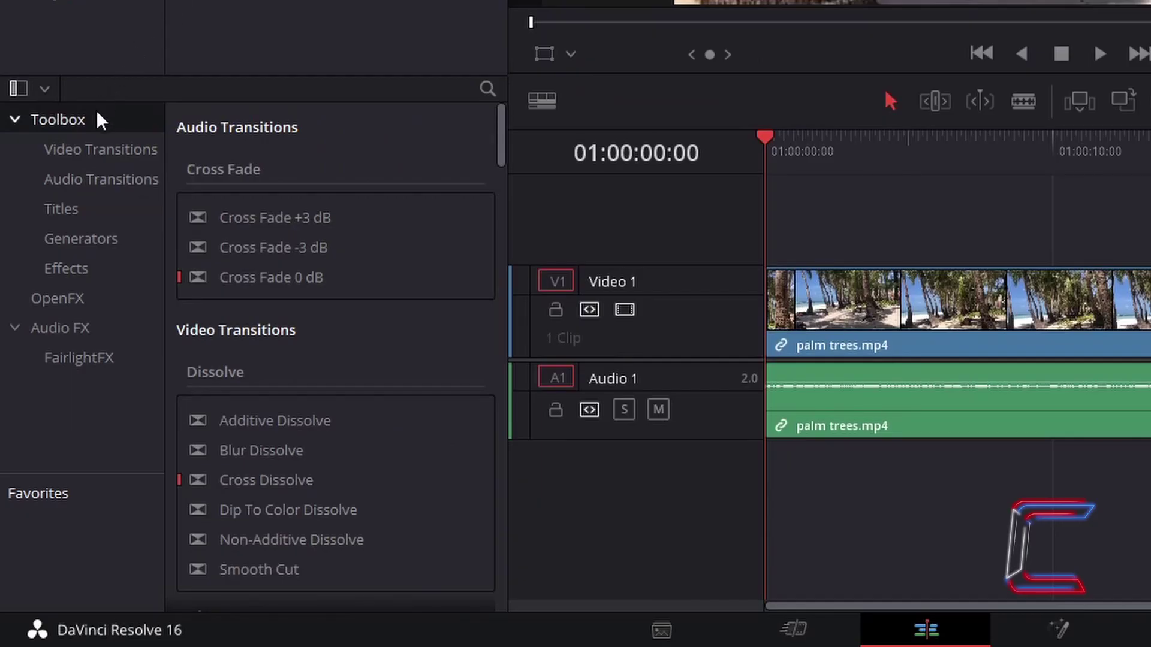
left_click(110, 210)
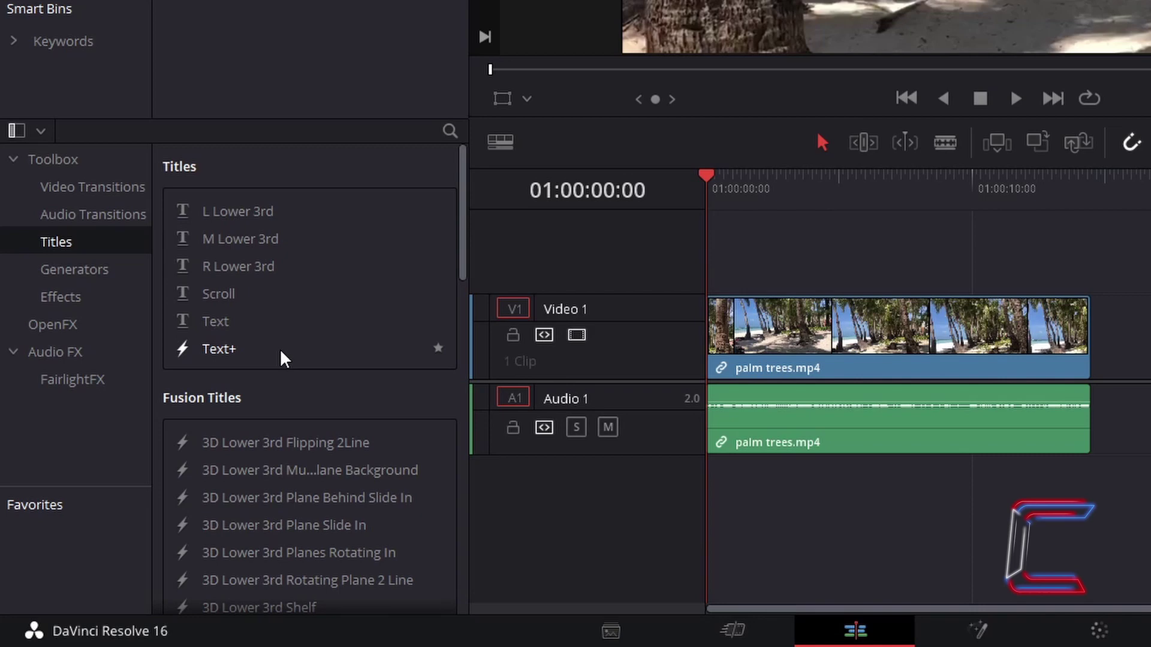
left_click_drag(280, 353, 719, 244)
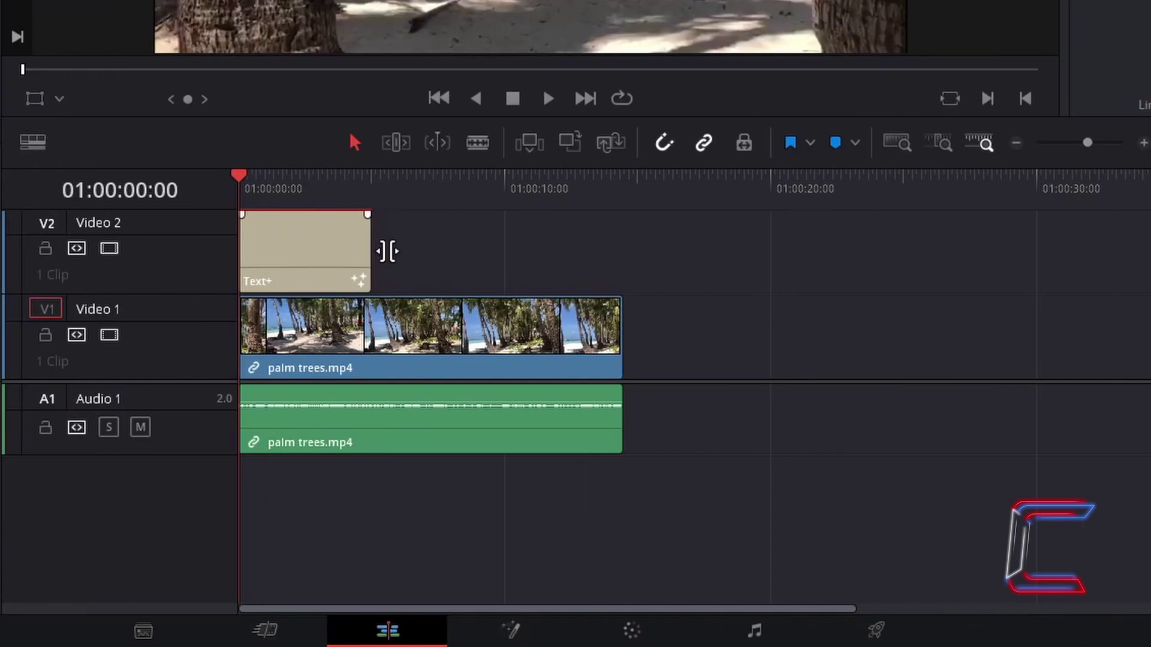
left_click_drag(839, 252, 1084, 251)
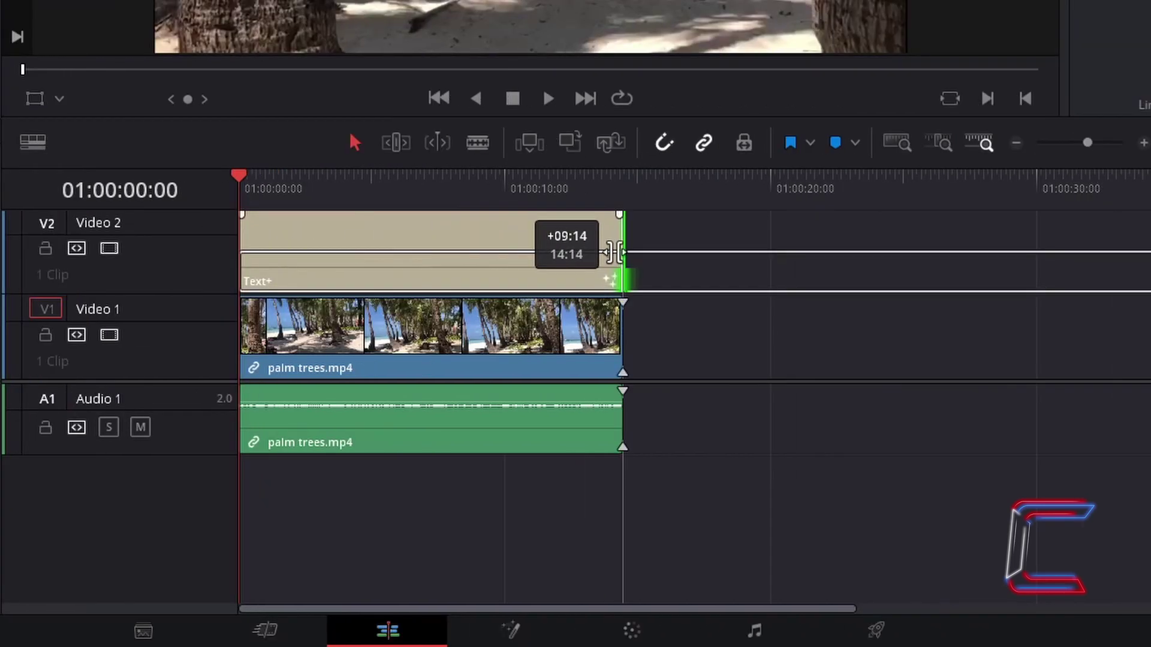
left_click_drag(616, 252, 619, 251)
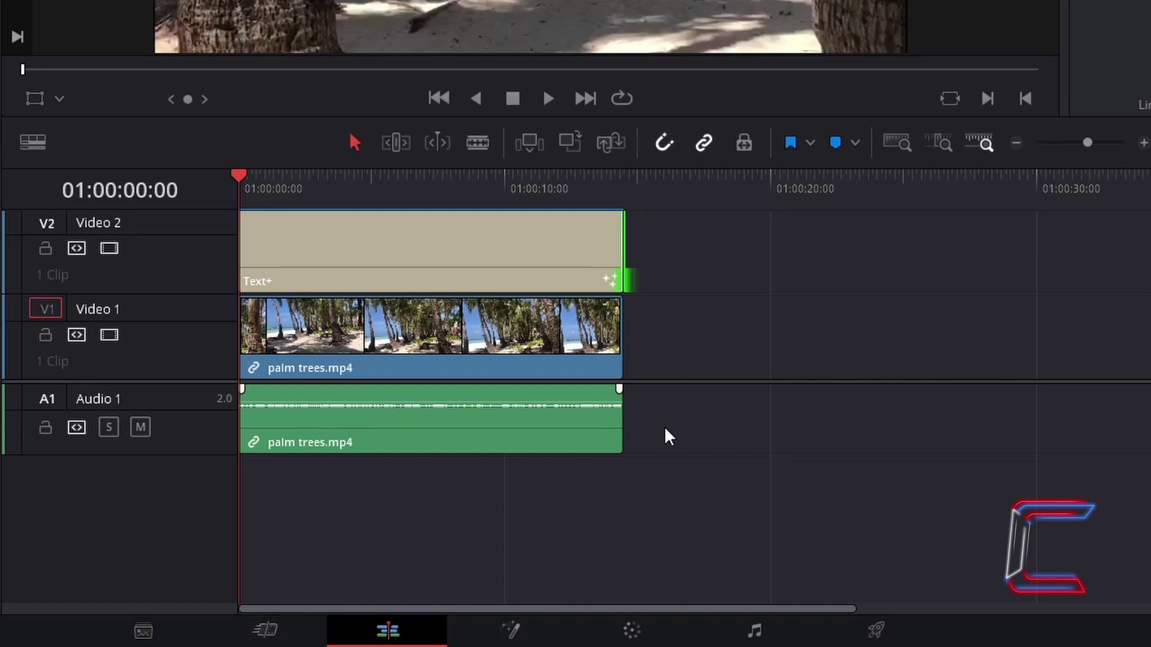
Step: Replace the Text+ title's placeholder text with 'C0nti' in the Inspector
left_click(483, 249)
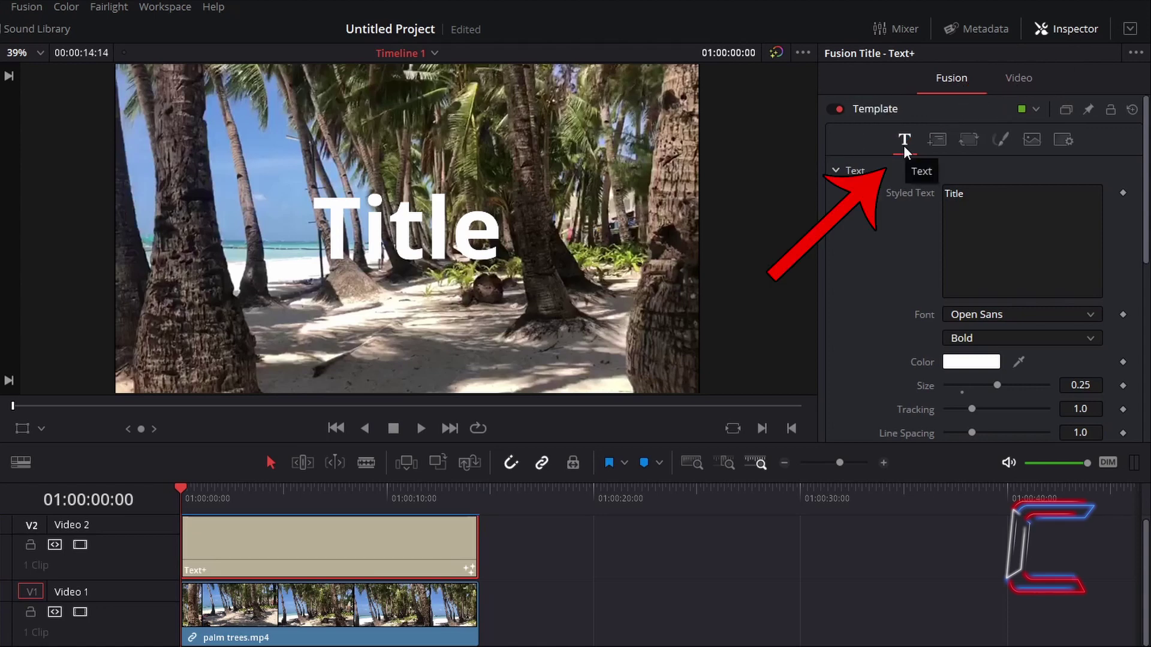
left_click(976, 195)
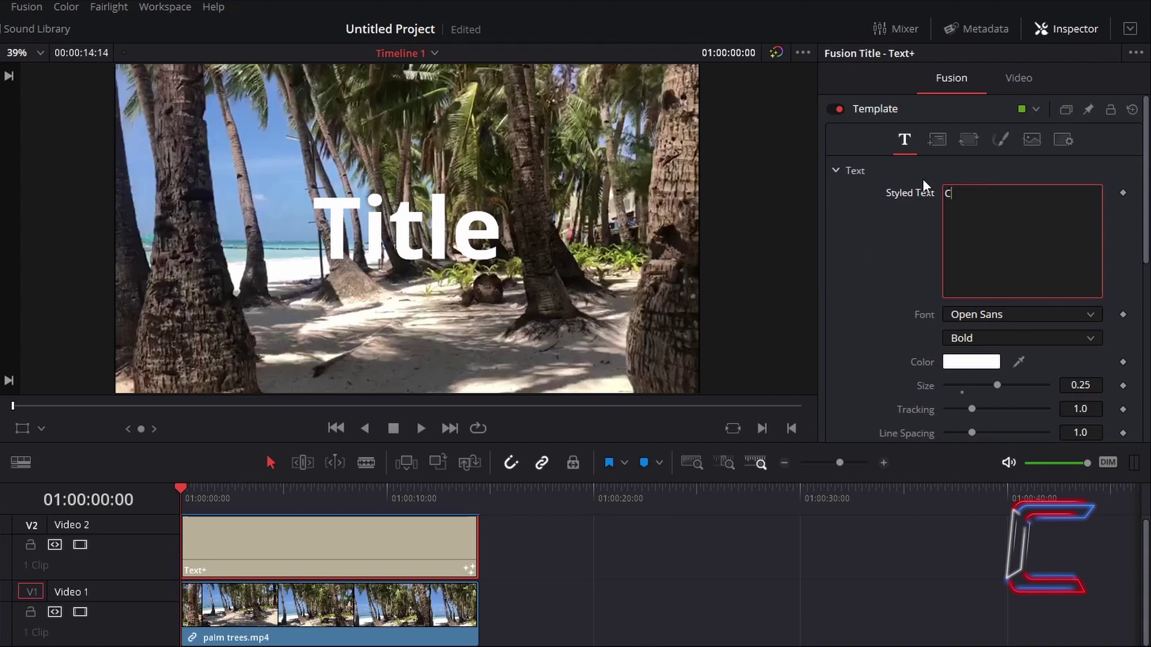
key("ctrl+a")
type("C0nti")
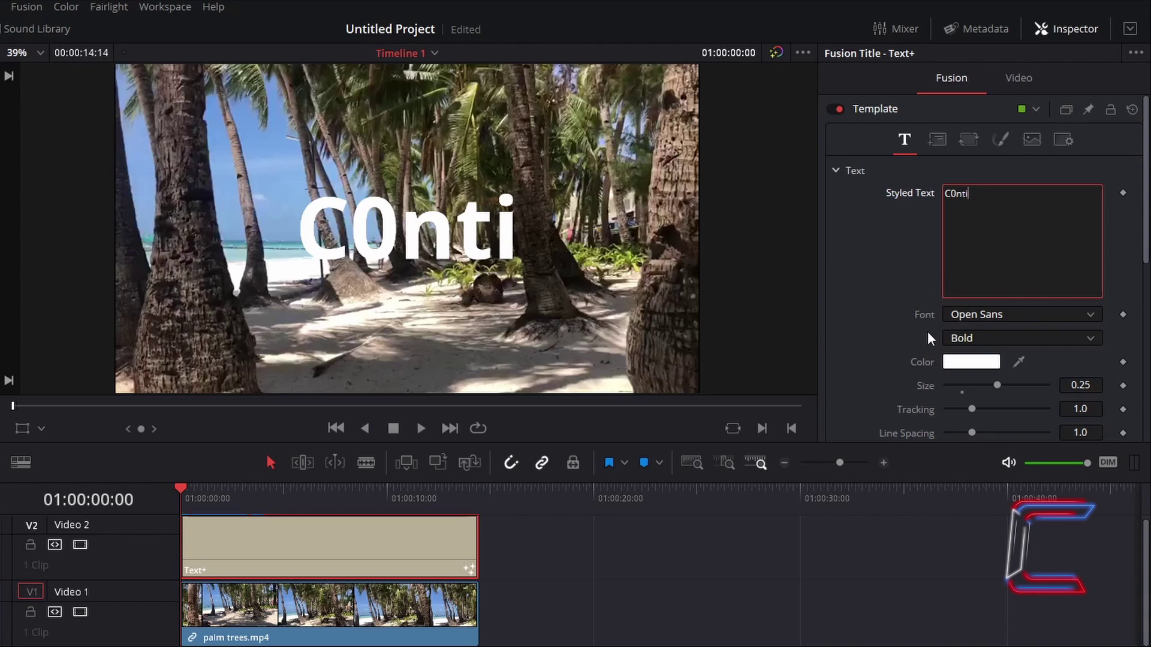
Step: Set the title text size to 0.5 and its colour to black
left_click_drag(997, 386, 1065, 393)
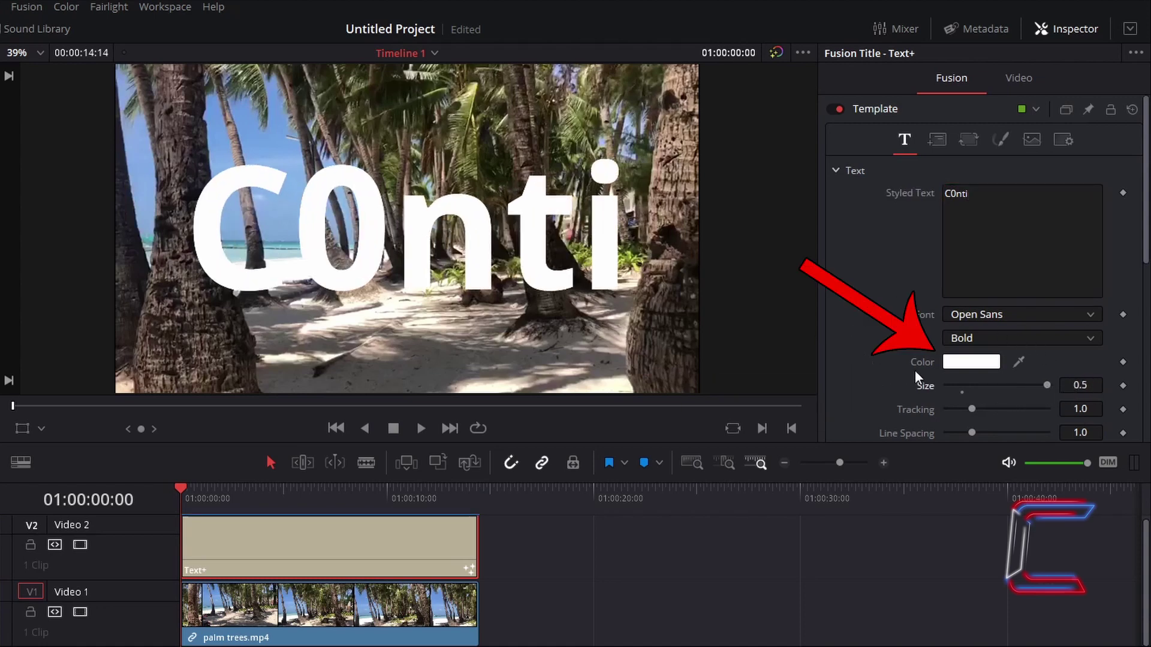
left_click(983, 366)
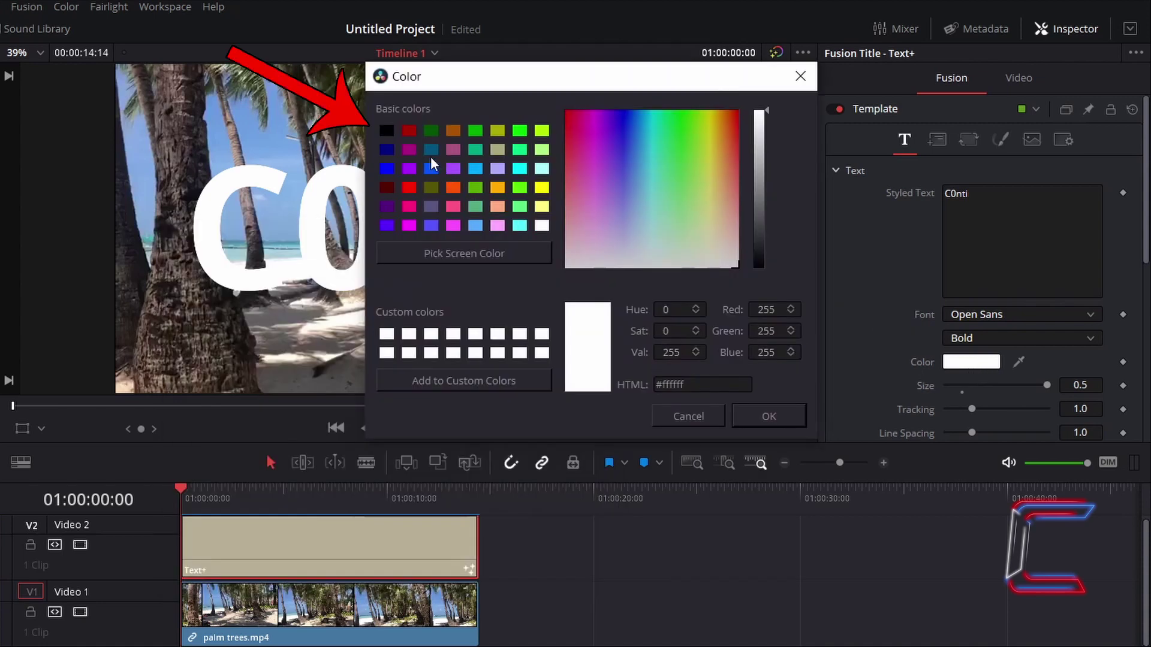
left_click(389, 131)
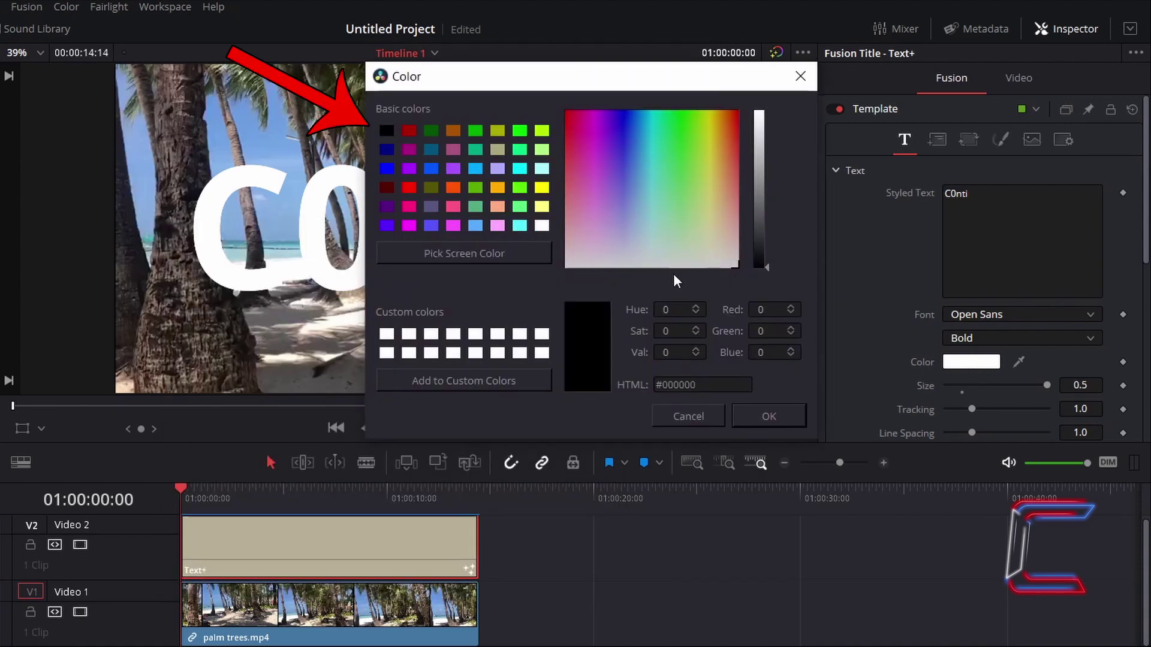
left_click(785, 415)
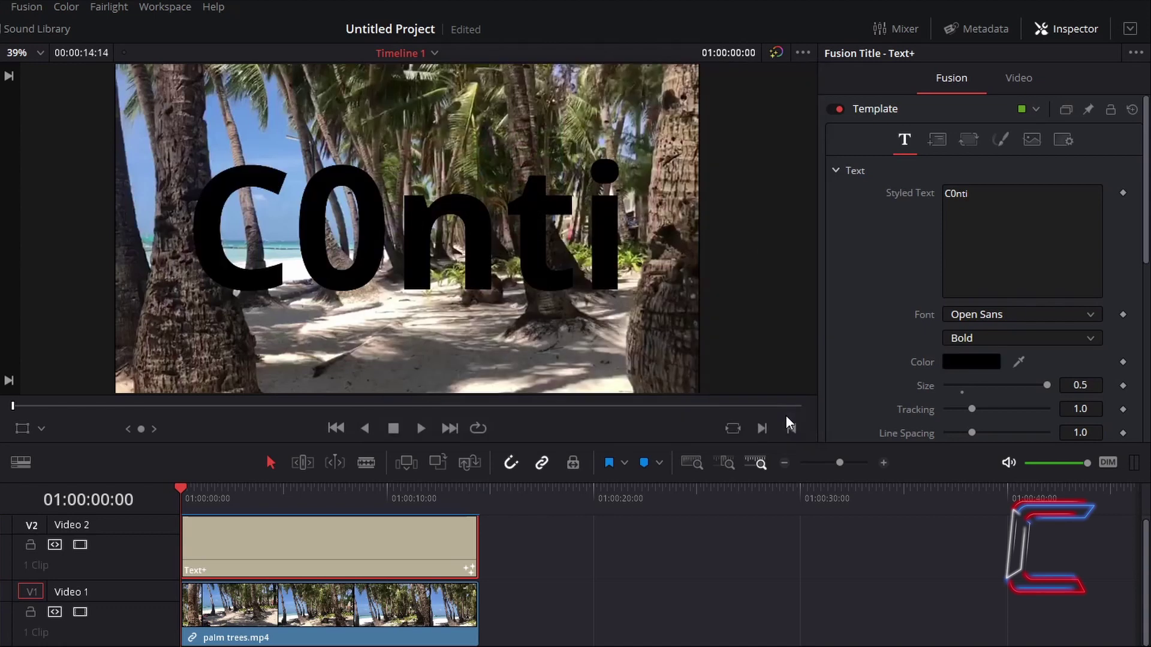
Step: Give the title a dark blue background with Alpha at 1.0 in the Layout settings
left_click(936, 143)
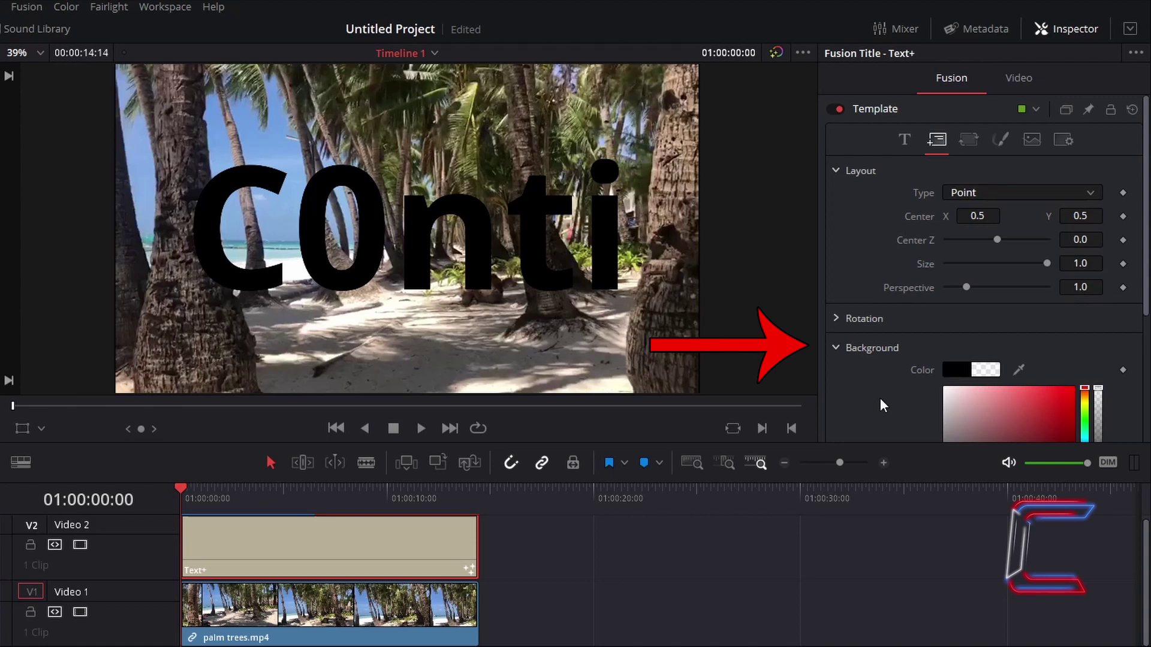
scroll(880, 398, "down", 3)
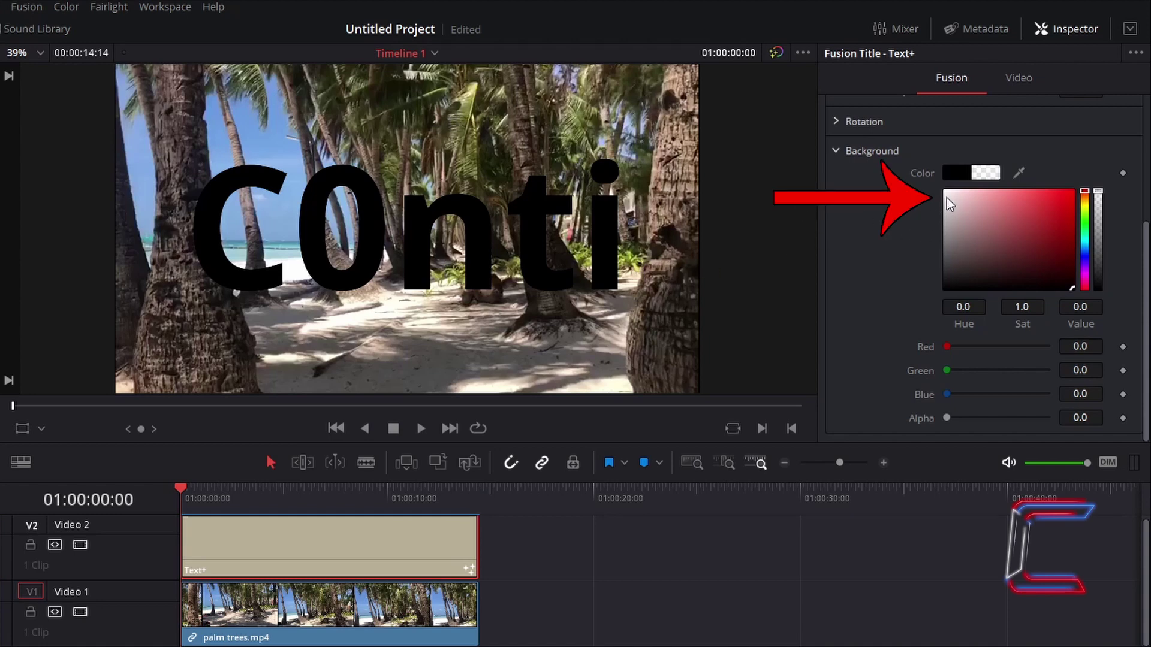
left_click_drag(948, 195, 942, 189)
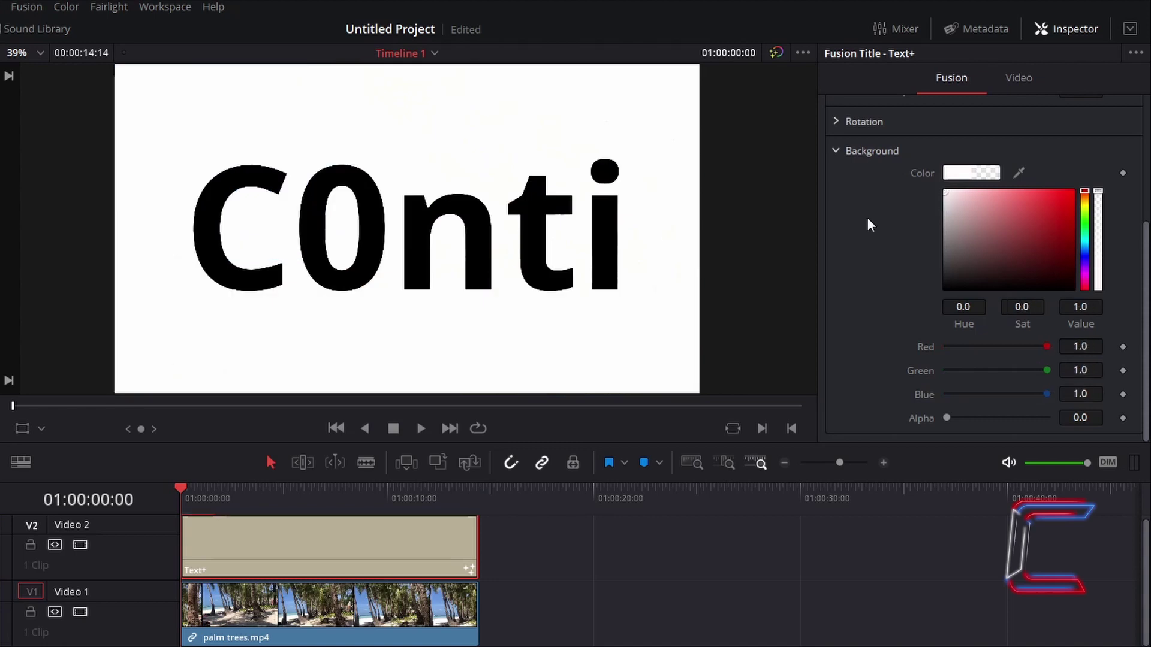
left_click(1080, 248)
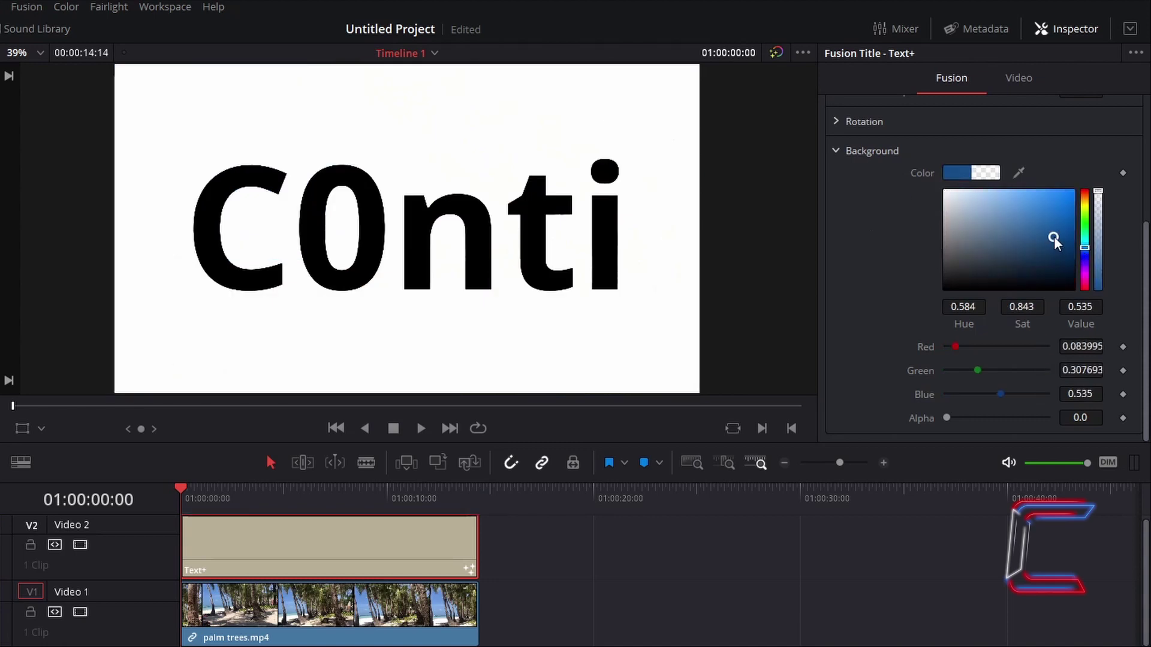
mouse_move(1054, 236)
left_mouse_down()
mouse_move(1072, 244)
mouse_move(1074, 266)
mouse_move(1072, 245)
left_mouse_up()
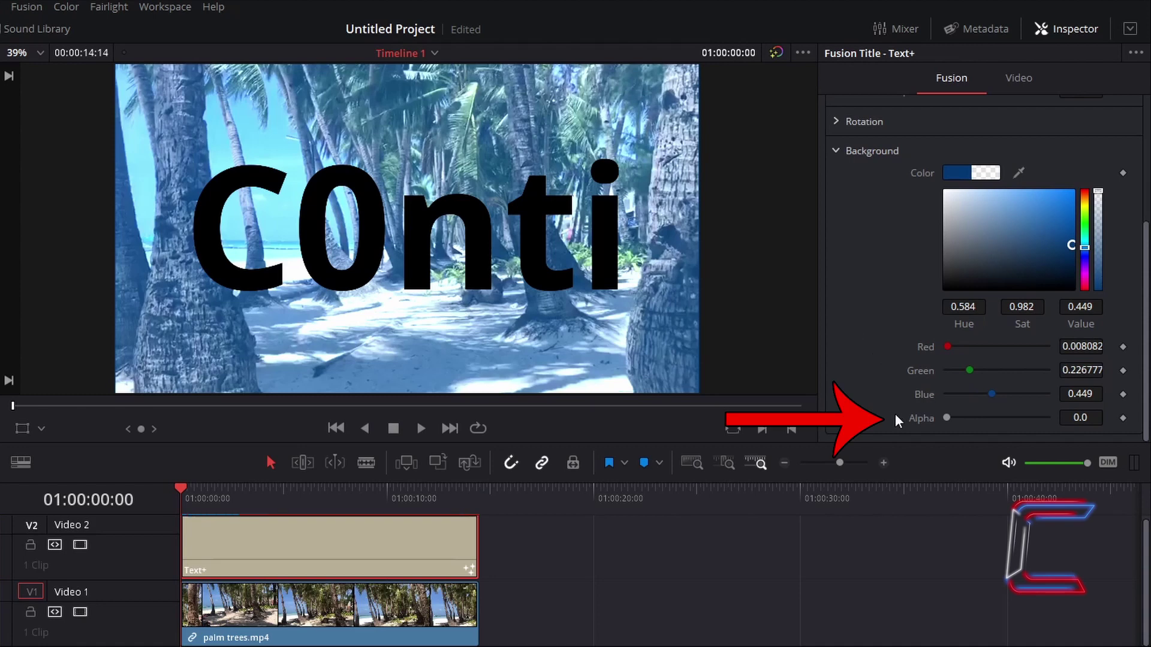
left_click_drag(947, 417, 1072, 429)
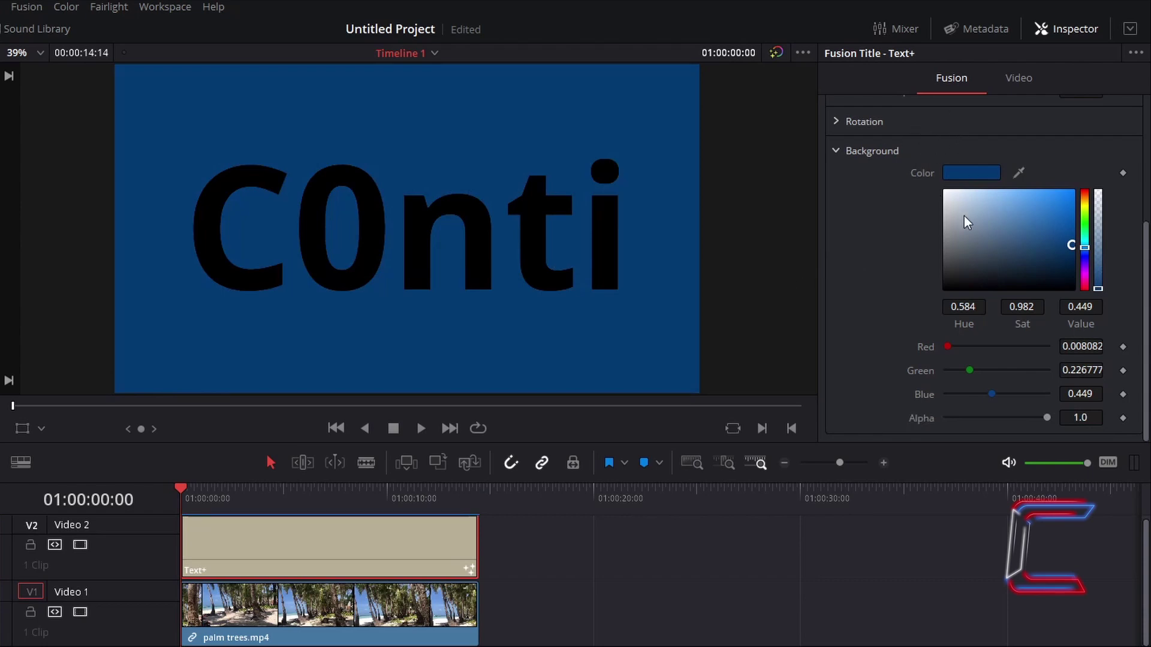
Step: Drop the text fill Alpha to 0.0 in Shading, then play and stop to preview the see-through letters
scroll(964, 216, "up", 5)
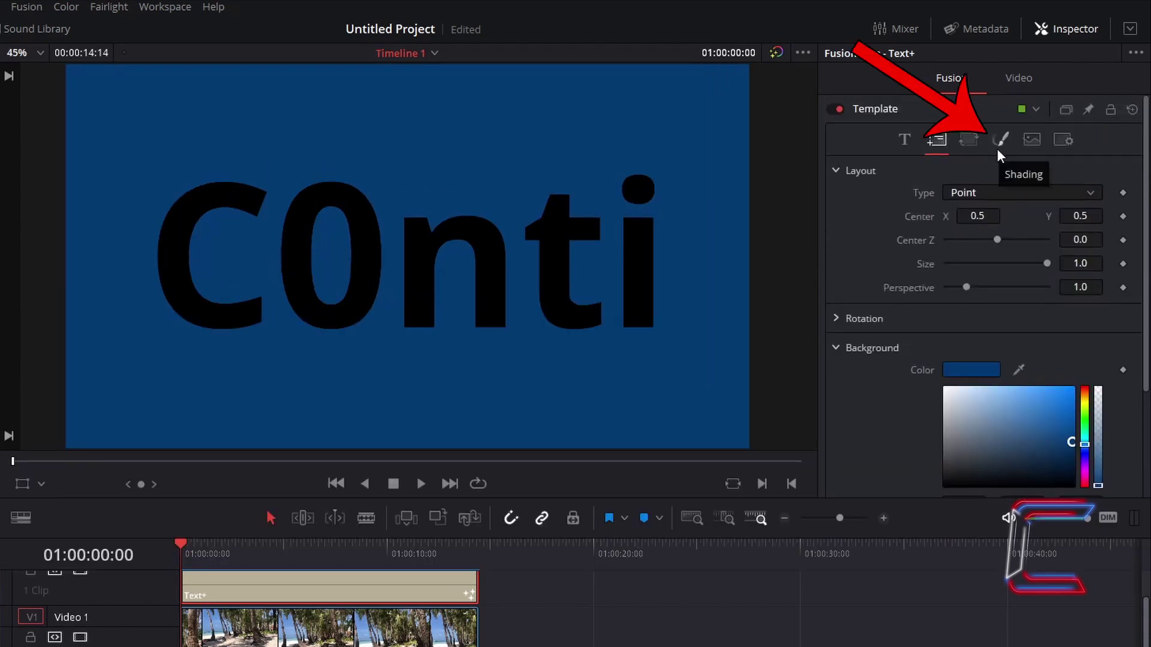
left_click(997, 149)
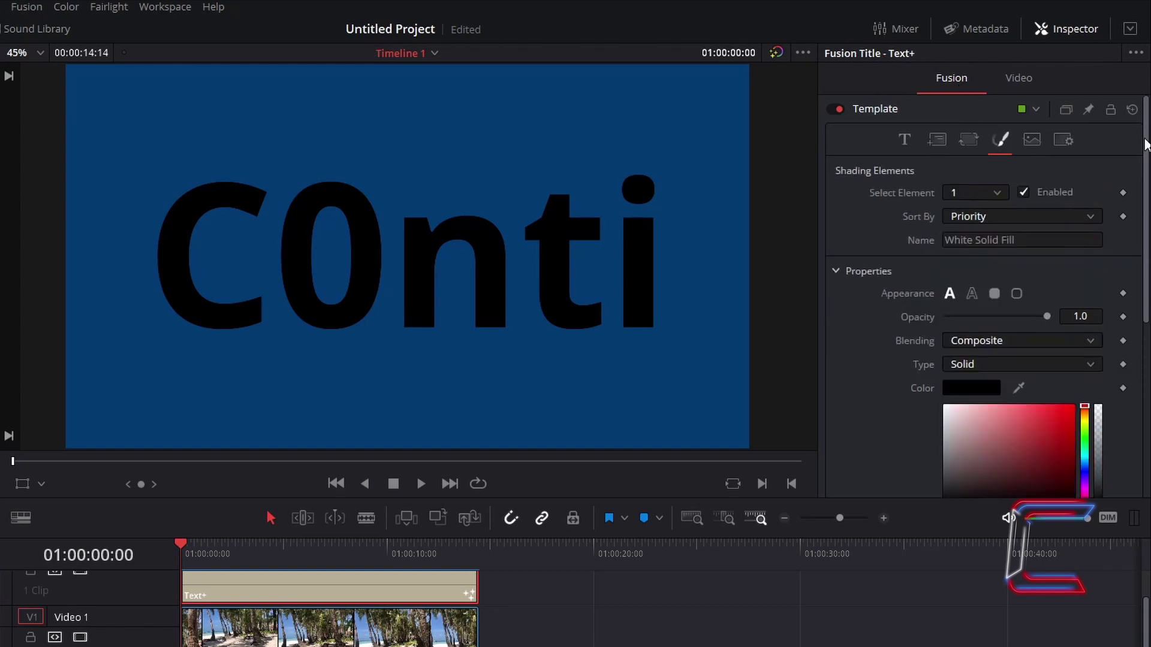
left_click_drag(1145, 144, 1142, 232)
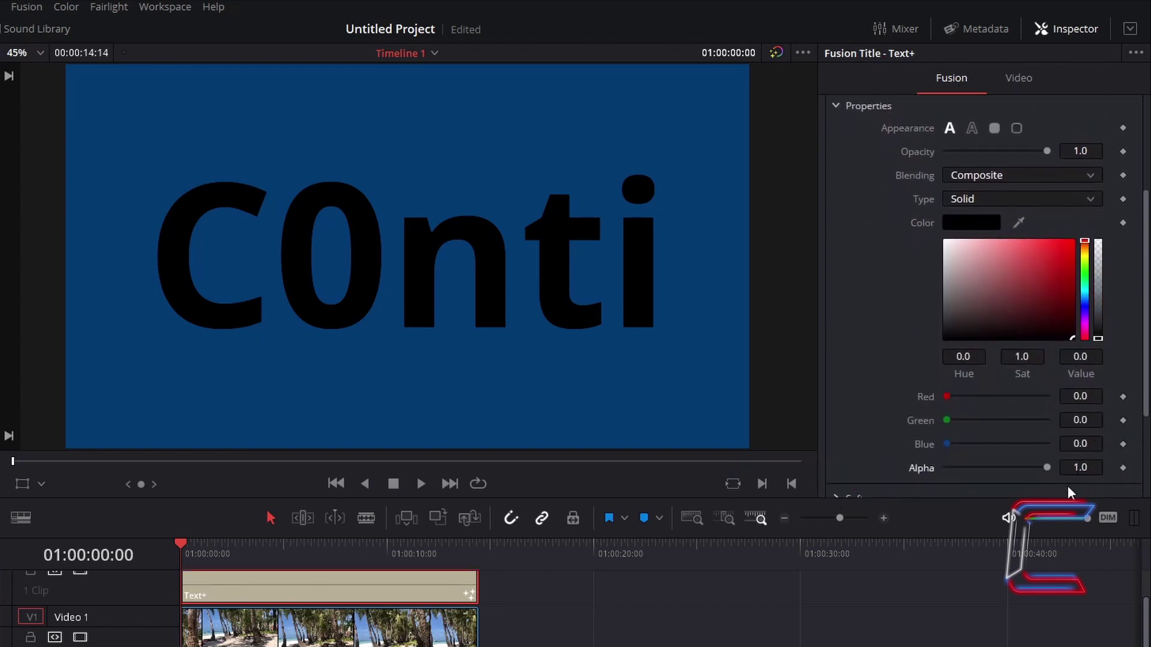
left_click_drag(1047, 471, 932, 471)
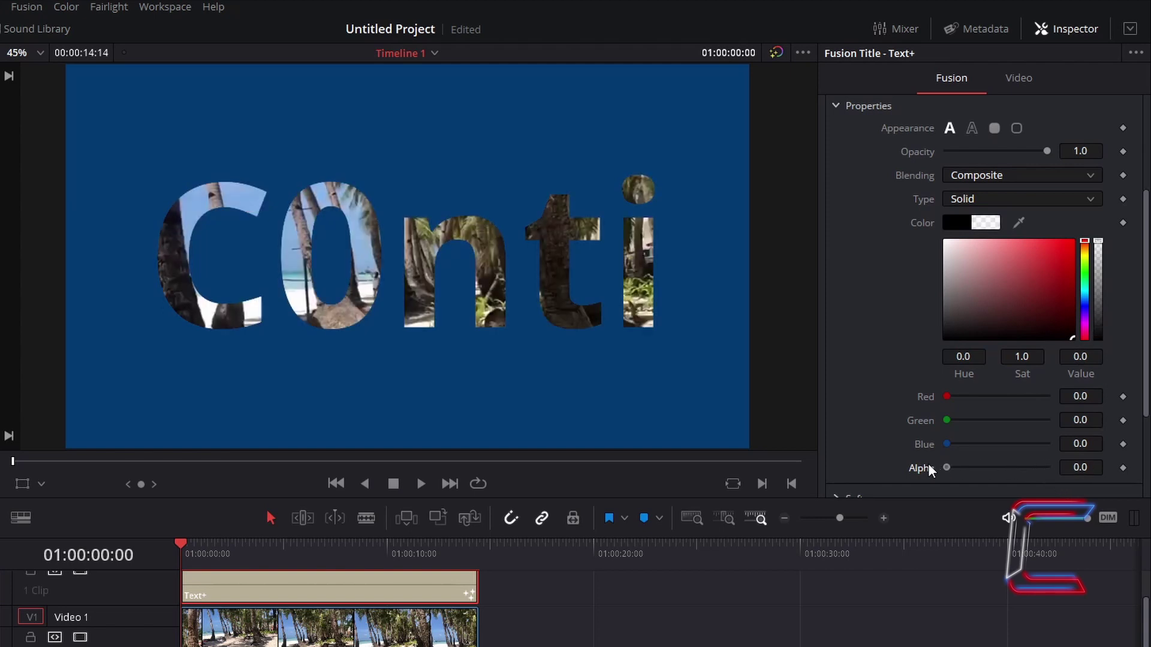
left_click(422, 483)
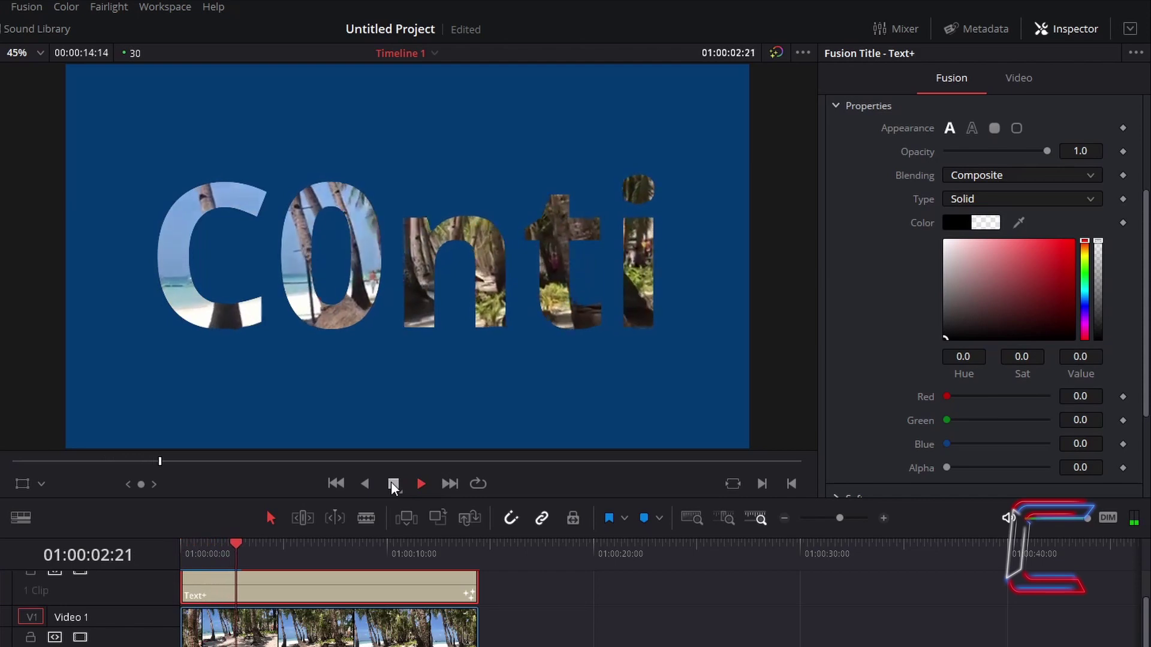
left_click(394, 486)
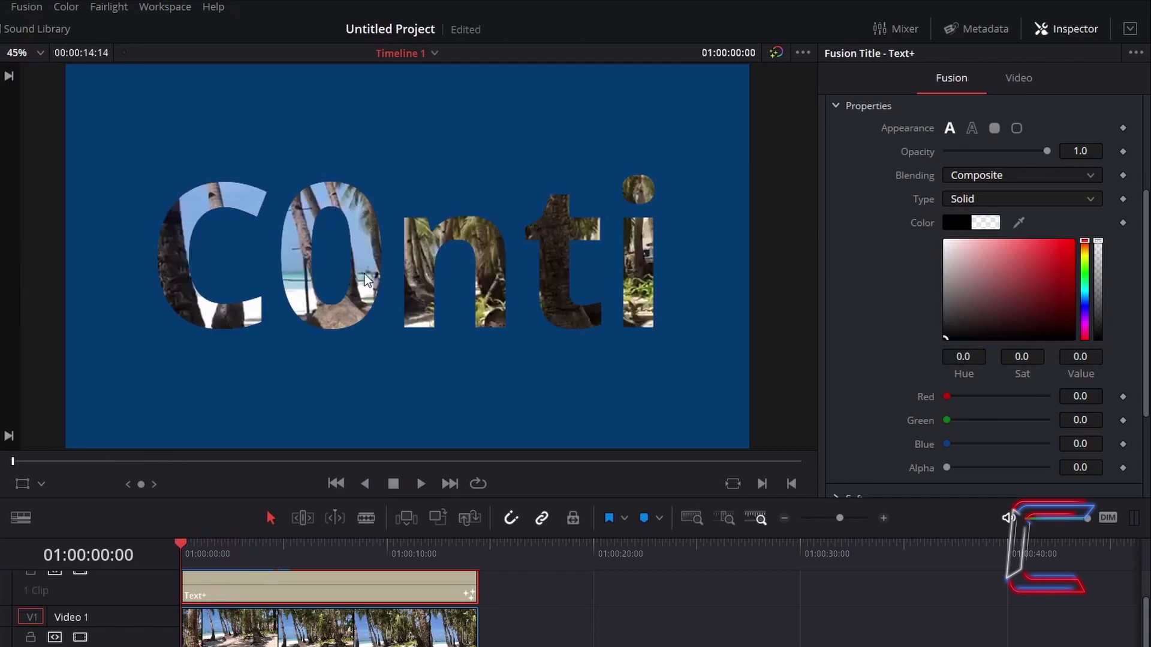
Step: Try orange, golden brown, white and dark brown text fill colours, then return it to black
left_click(1086, 250)
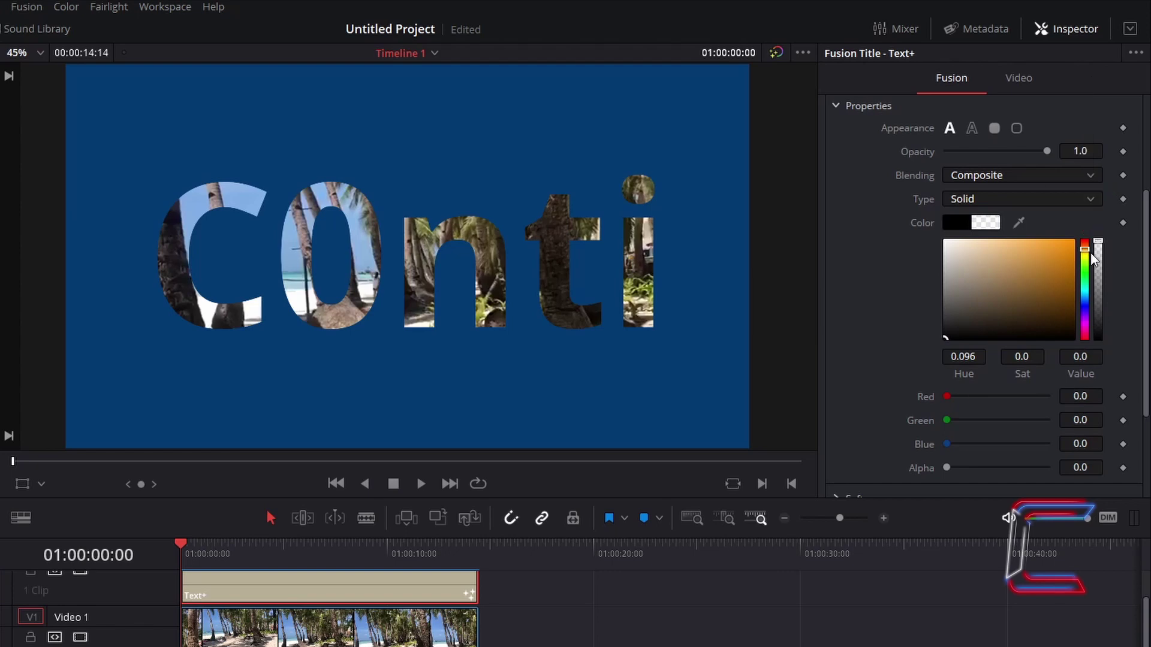
left_click_drag(1019, 282, 1061, 299)
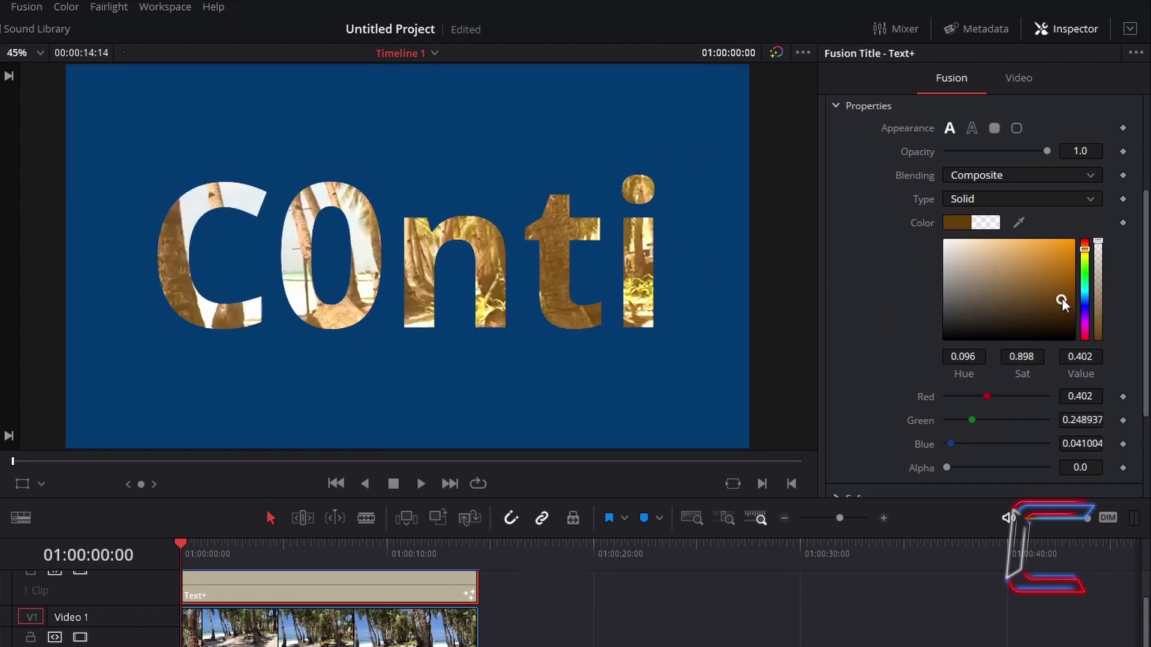
left_click_drag(1063, 303, 917, 232)
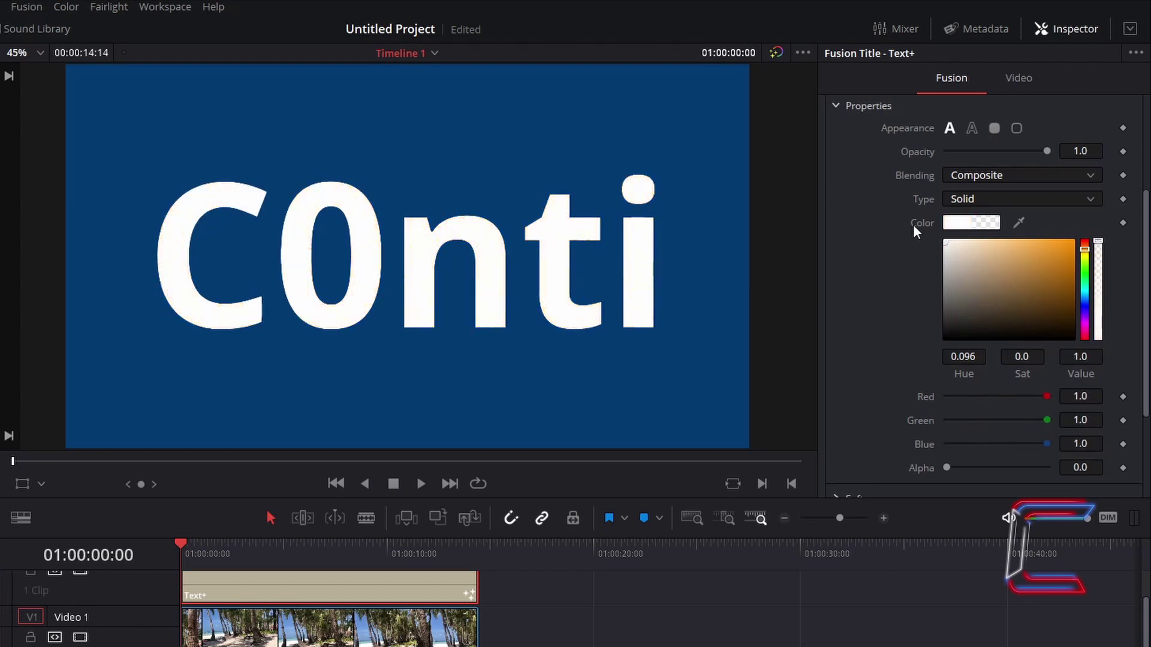
left_click(1059, 325)
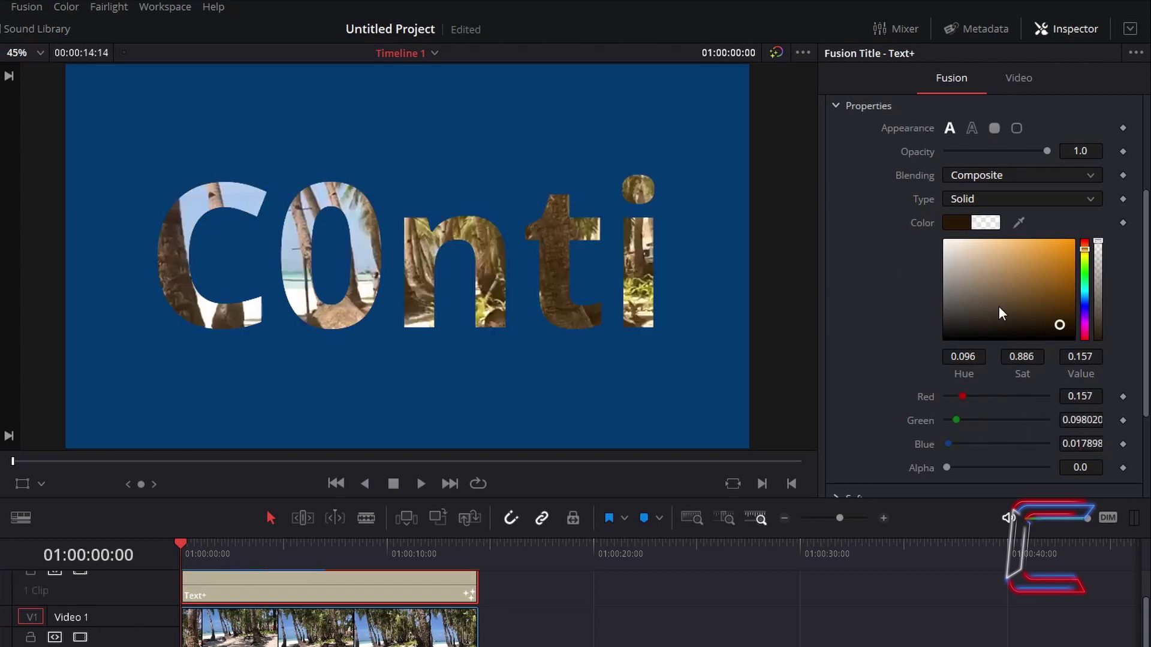
left_click_drag(945, 292, 945, 340)
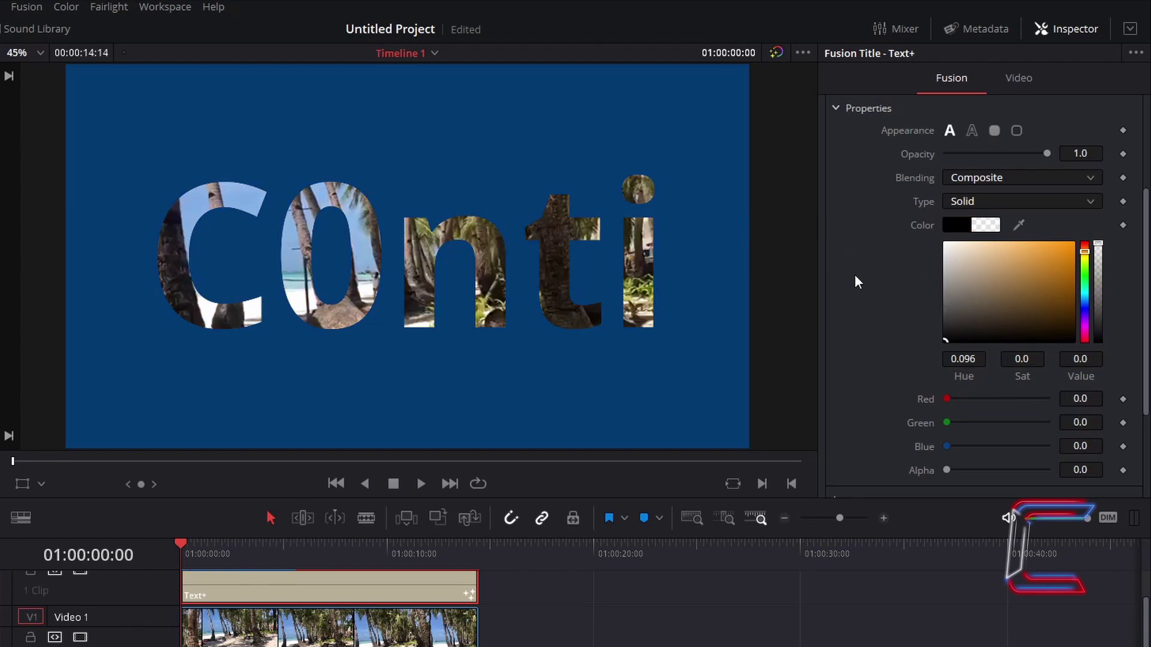
Step: Change the title's Layout background colour from dark blue to black
scroll(899, 240, "up", 3)
left_click(947, 150)
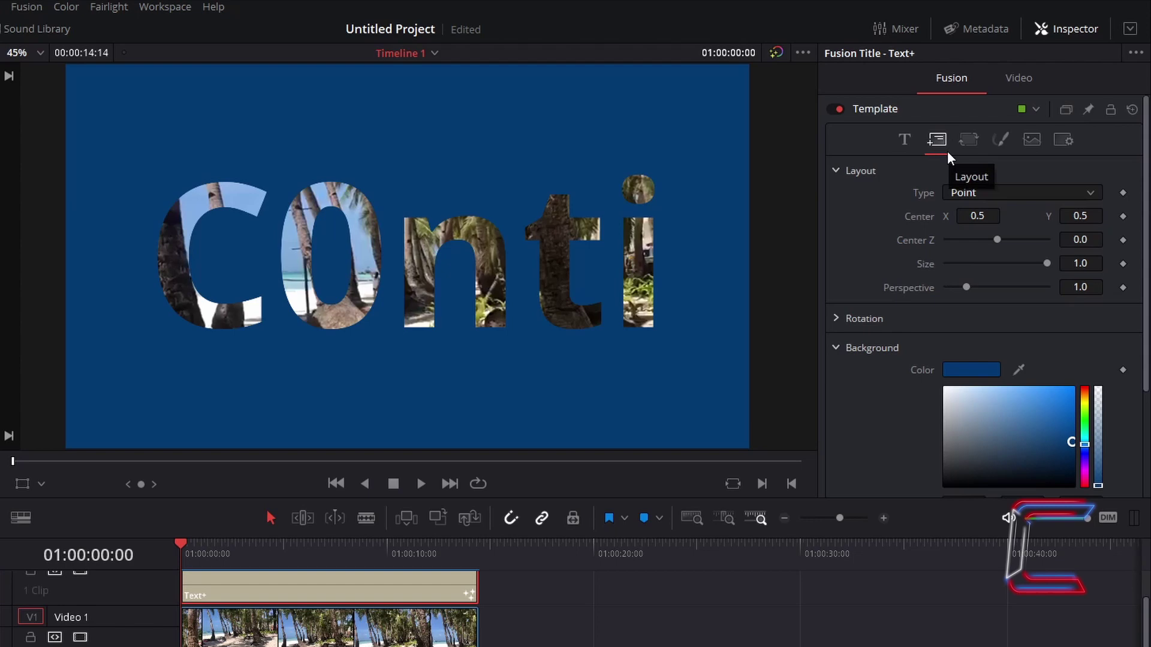
scroll(904, 245, "down", 3)
left_click_drag(986, 304, 920, 381)
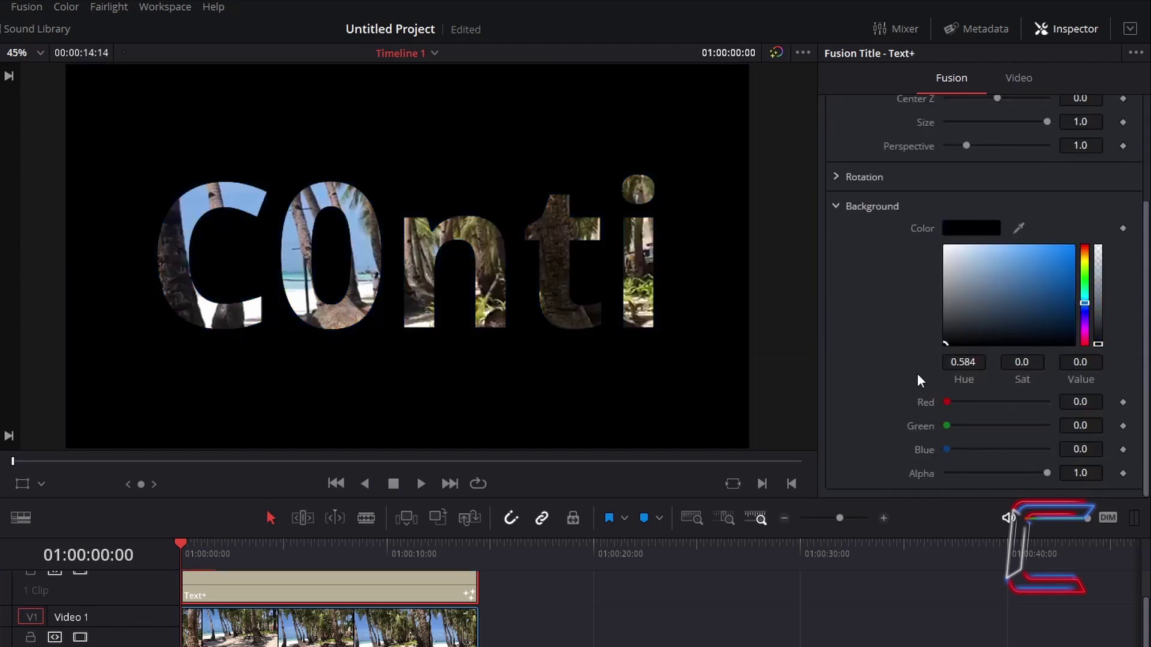